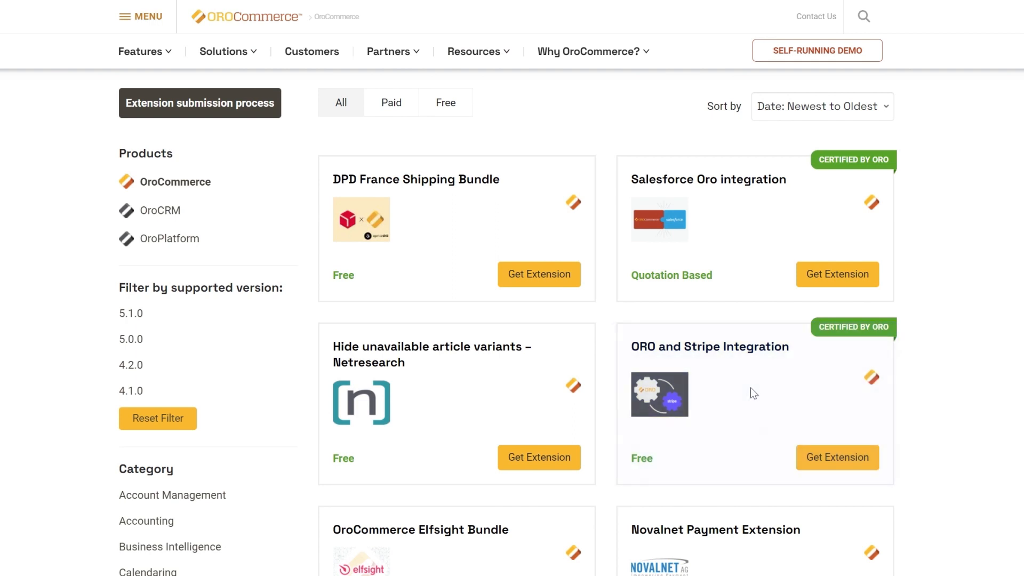
Open the ORO and Stripe Integration extension's details page in the marketplace
left_click(751, 388)
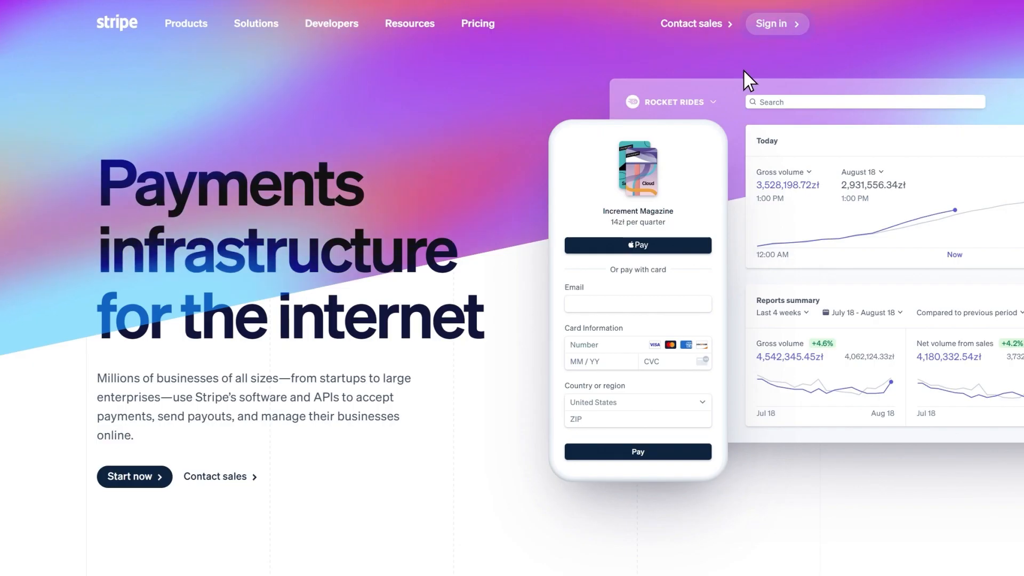
Sign in to Stripe with the account e-mail and password
left_click(774, 27)
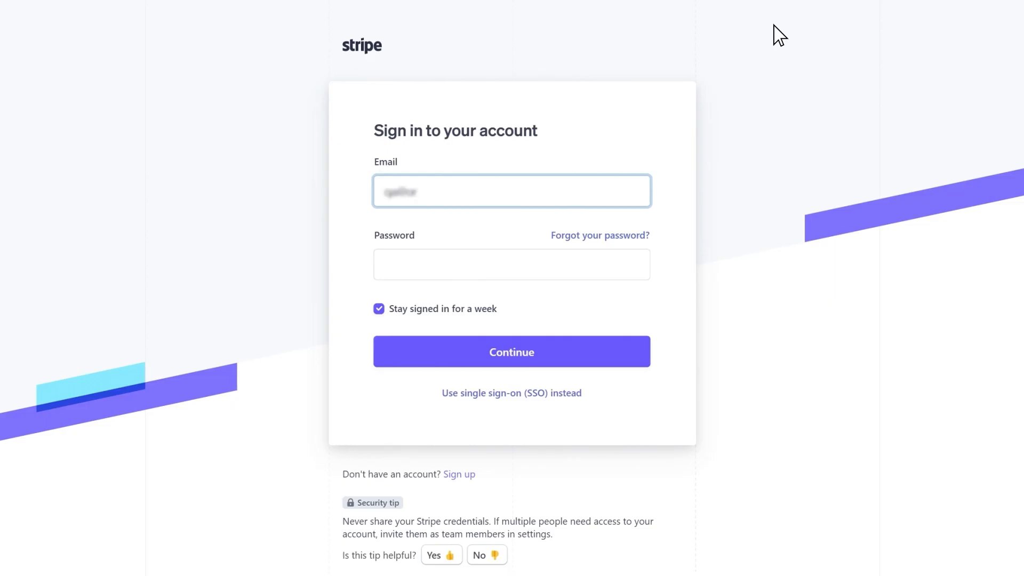
key("Tab")
type("*************")
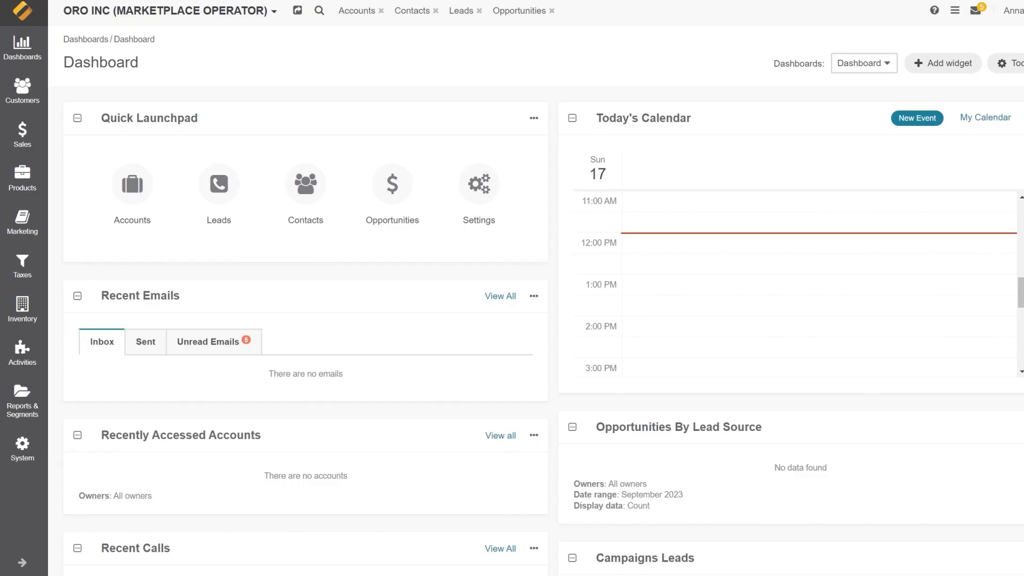
Go to System > Manage Integrations and start creating a new integration
left_click(22, 448)
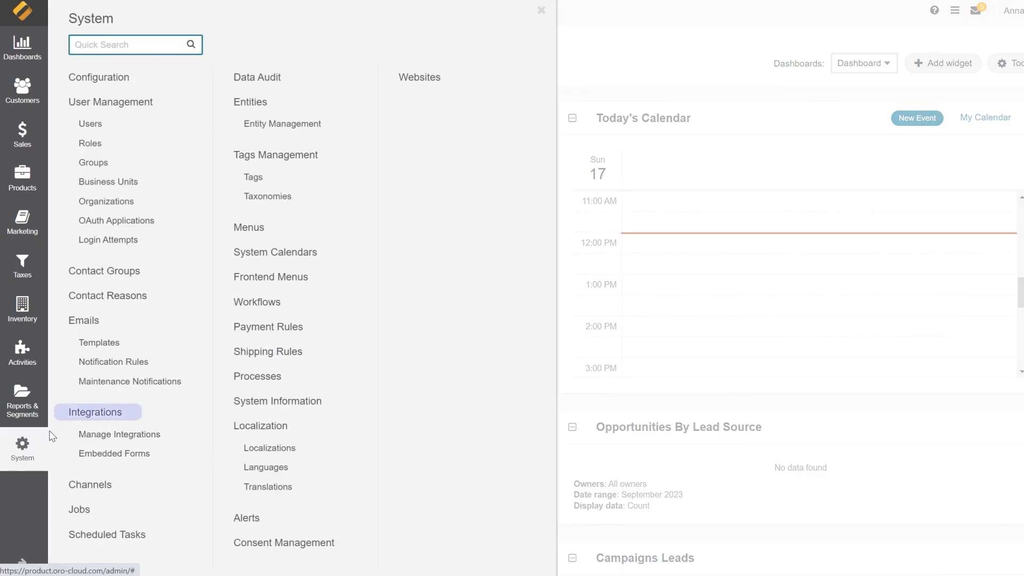
left_click(91, 440)
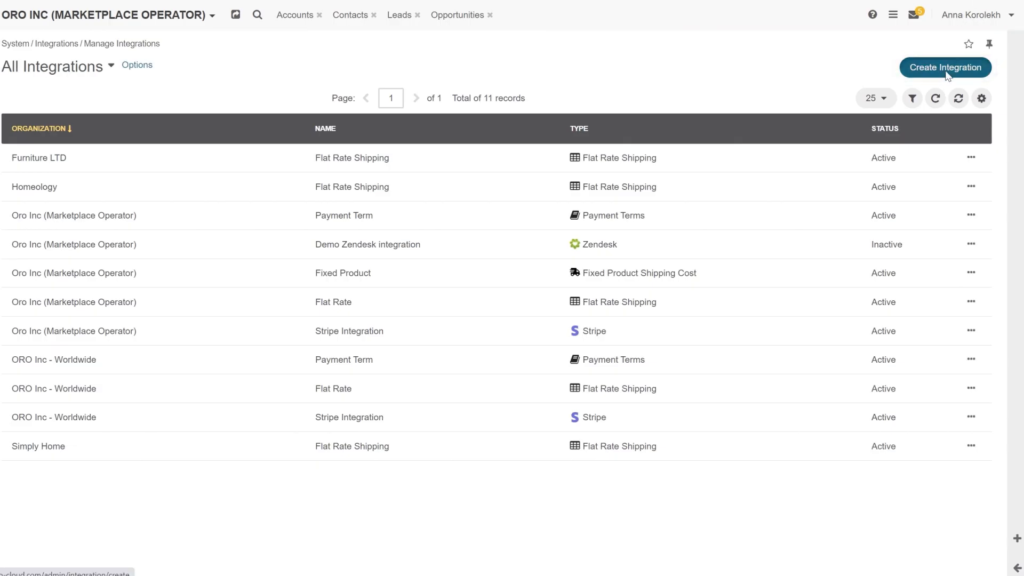
left_click(945, 71)
Name the integration 'Stripe Integration' with label 'Stripe Payment' and short label 'Stripe'
type("Stripe Integration")
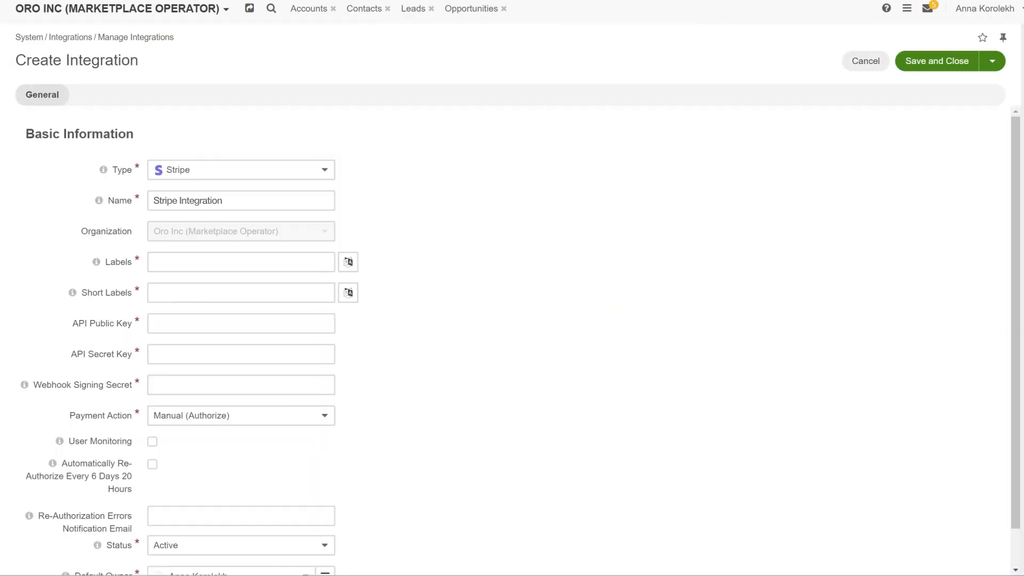
key("Tab")
type("Stripe Payment")
key("Tab")
type("Stripe")
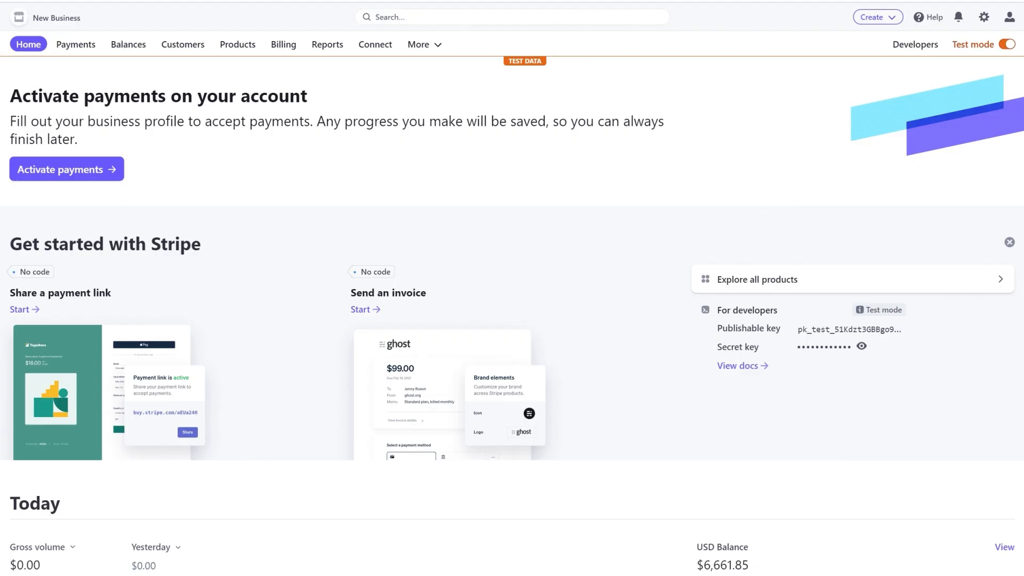
Copy Stripe's test publishable and secret keys into Oro's API Public Key and API Secret Key fields
left_click(849, 330)
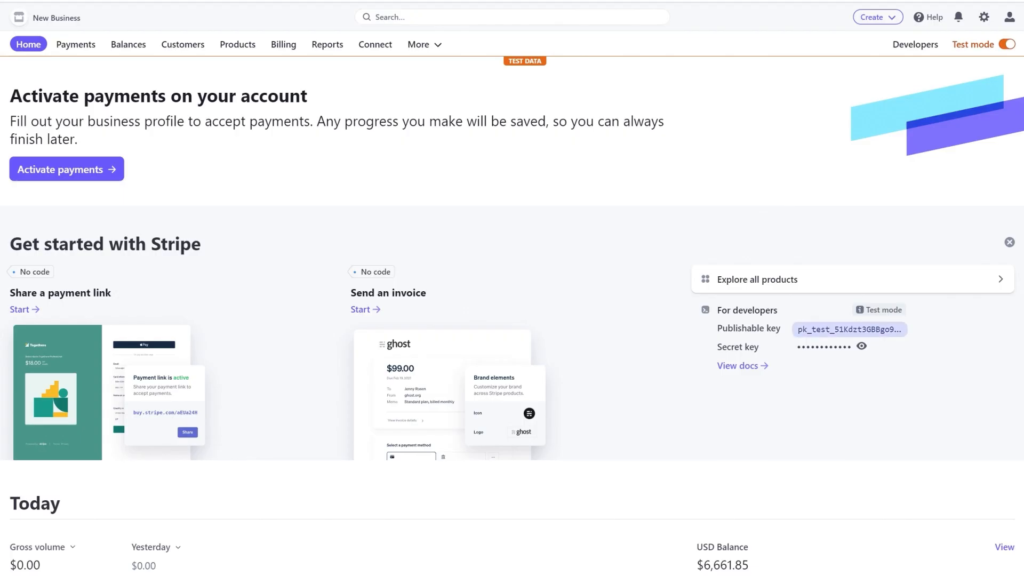
left_click(859, 329)
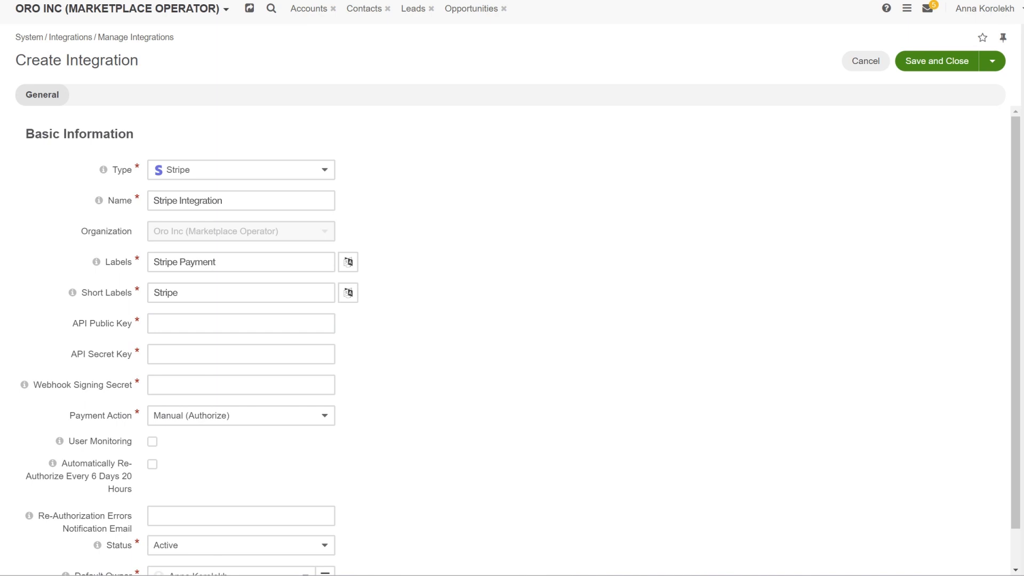
key("ctrl+v")
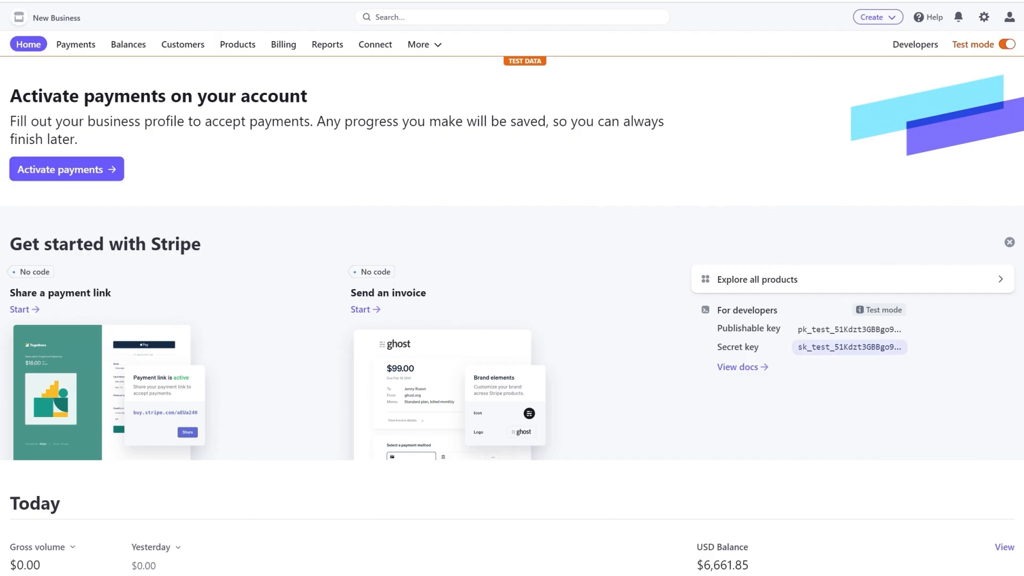
left_click(837, 352)
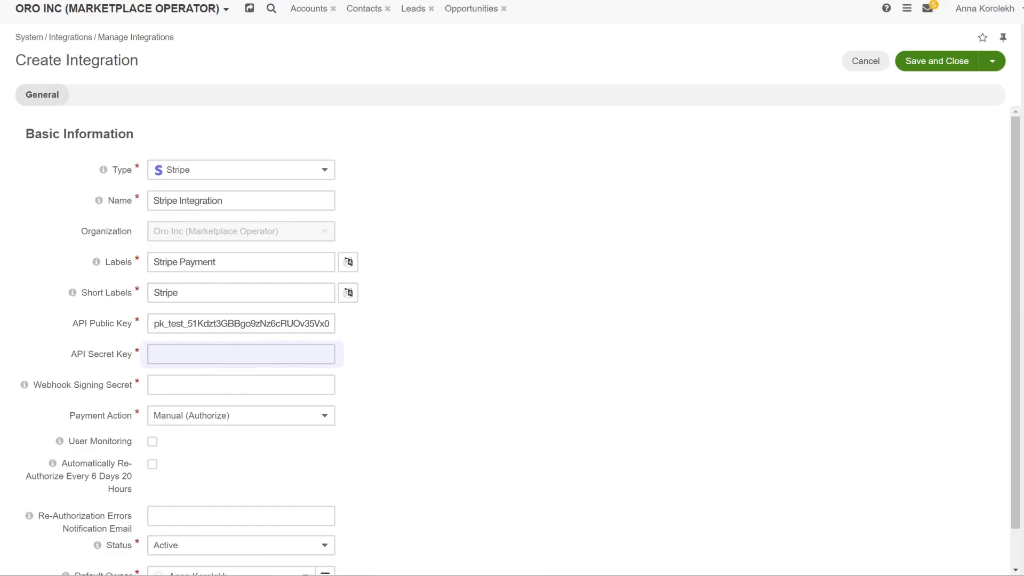
key("ctrl+v")
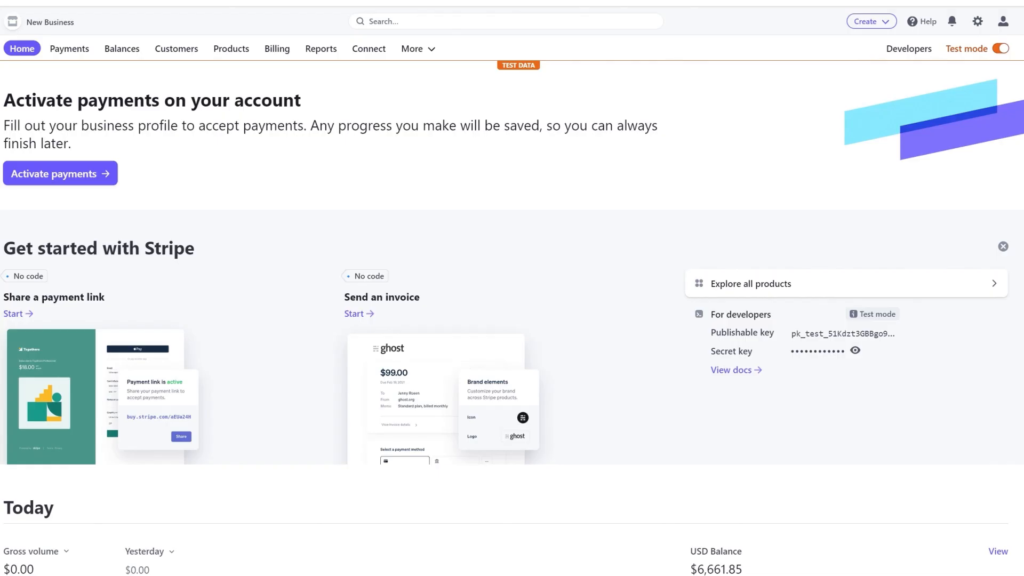
In Developers > Webhooks, add a new endpoint and bring up its event-selection list
left_click(906, 55)
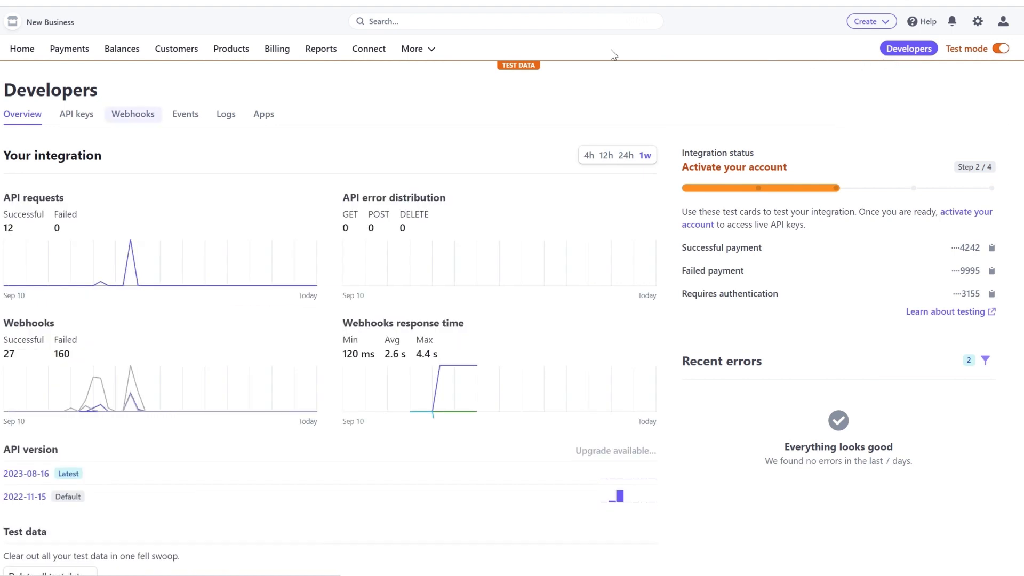
left_click(122, 122)
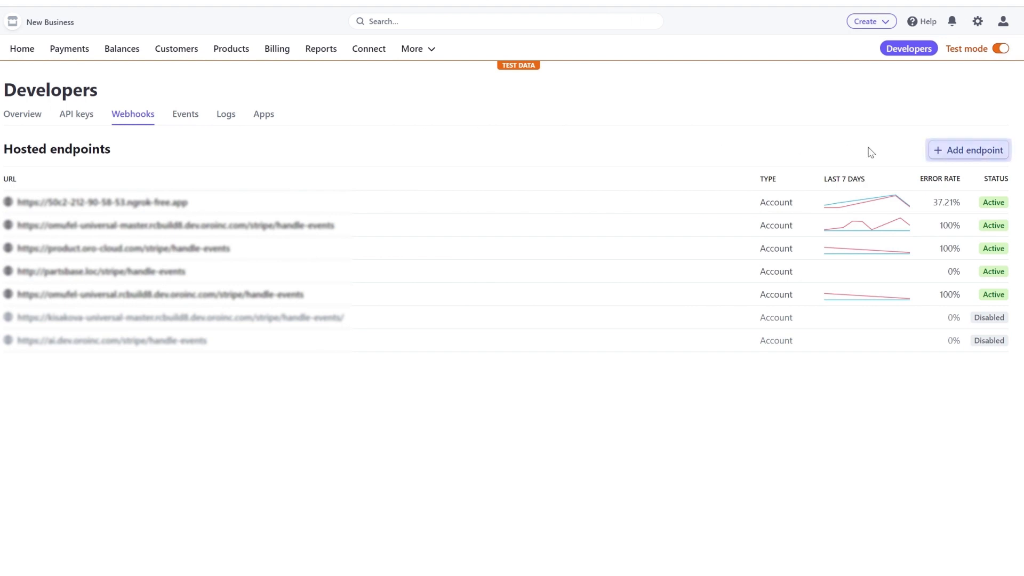
left_click(964, 154)
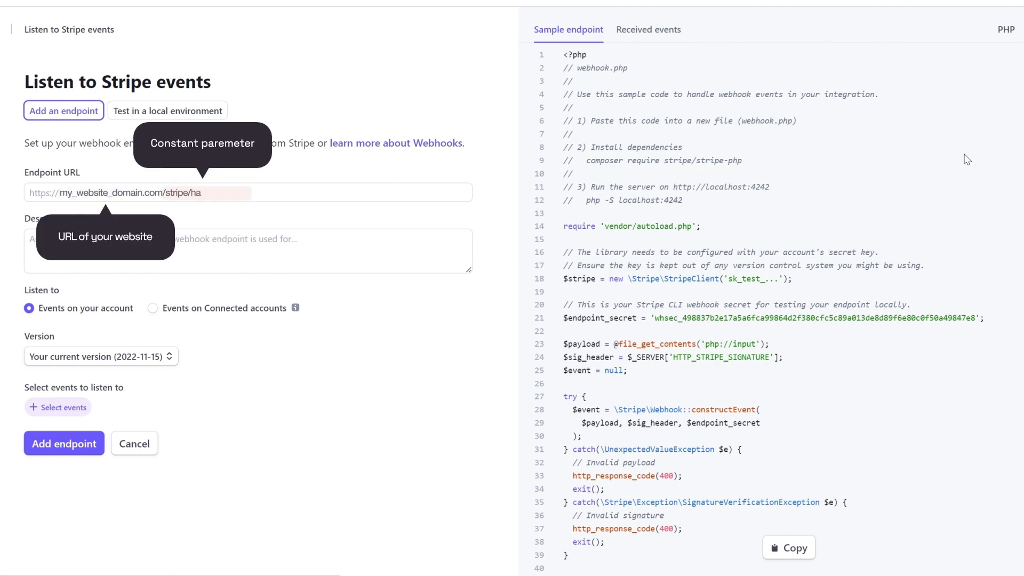
left_click(58, 407)
Add the charge.refunded, payment_intent.canceled and payment_intent.succeeded events to the endpoint
left_click(73, 115)
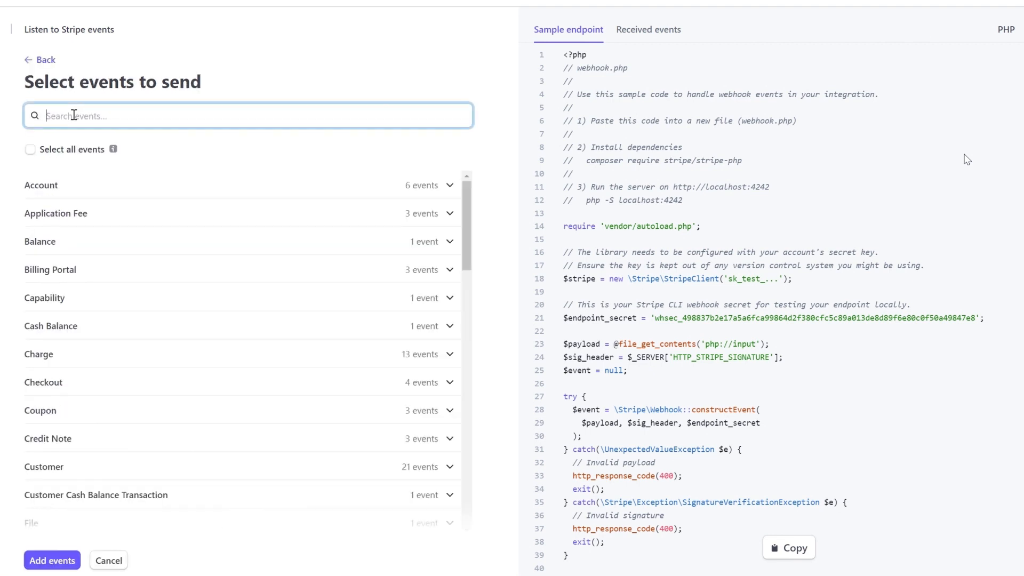
type("charge.refu")
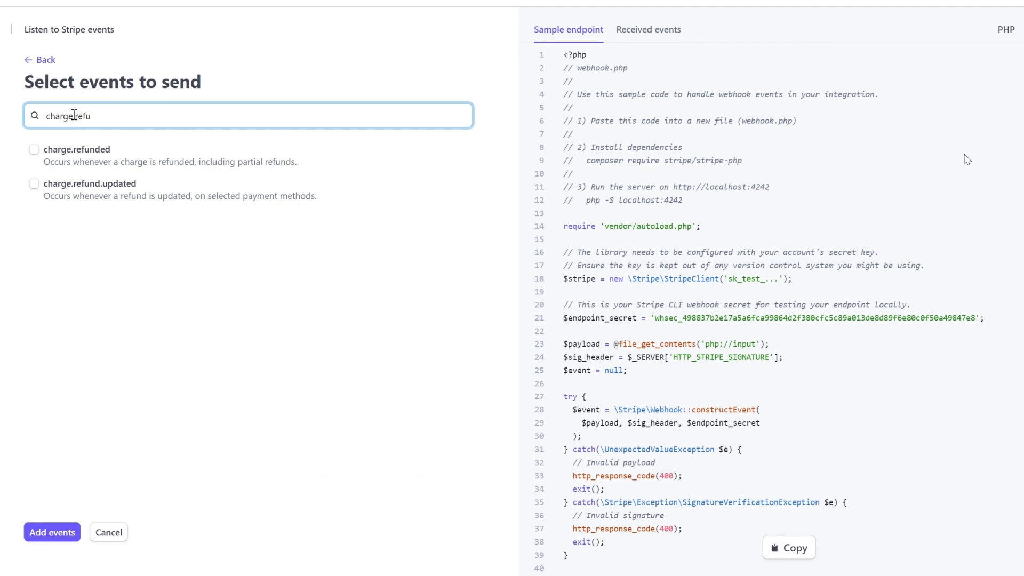
left_click(34, 149)
left_click(99, 117)
key("ctrl+a")
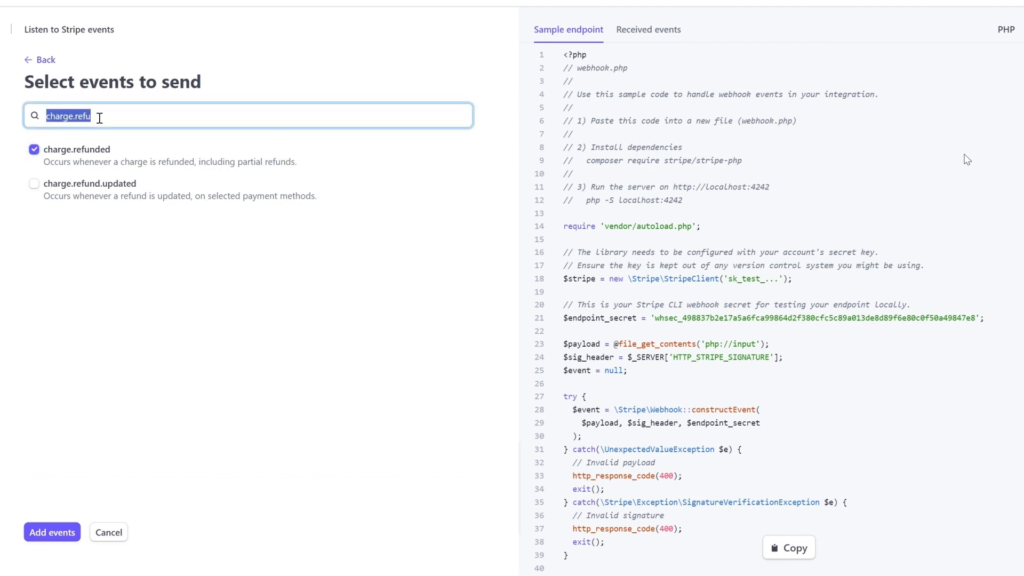
type("payment_int")
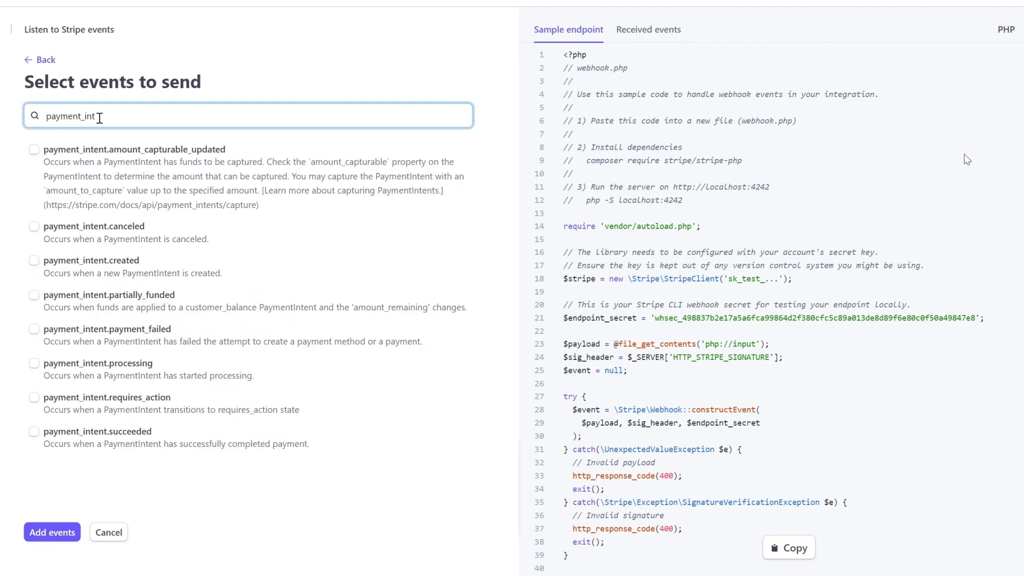
left_click(33, 226)
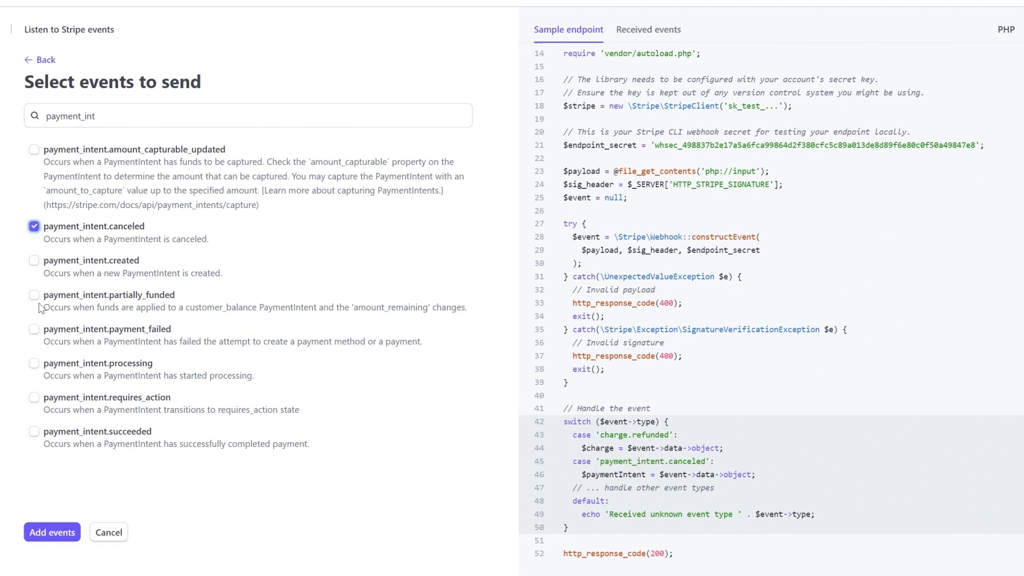
left_click(33, 433)
left_click(55, 533)
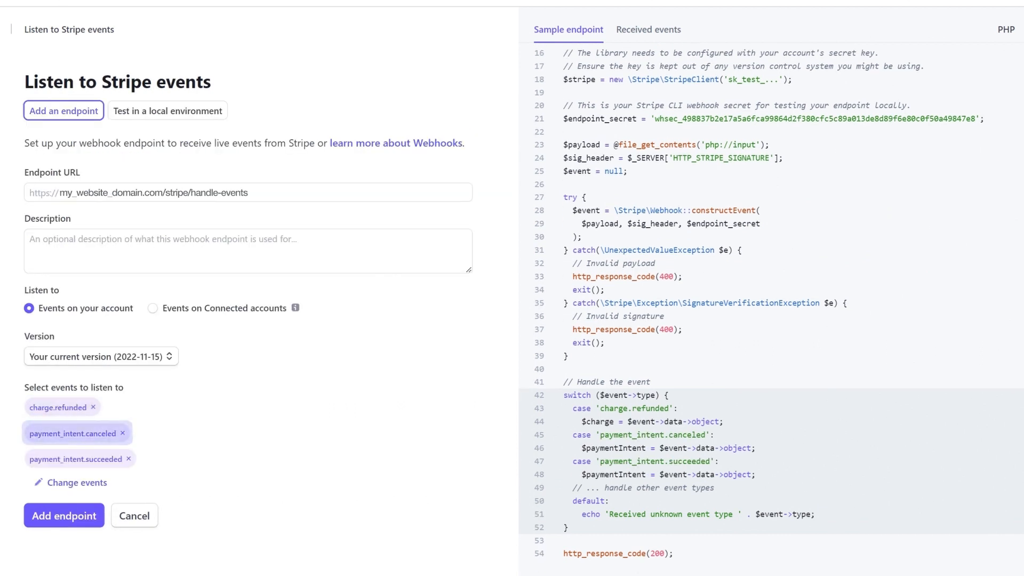
Create the endpoint and paste its revealed signing secret into Oro's Webhook Signing Secret field
left_click(77, 524)
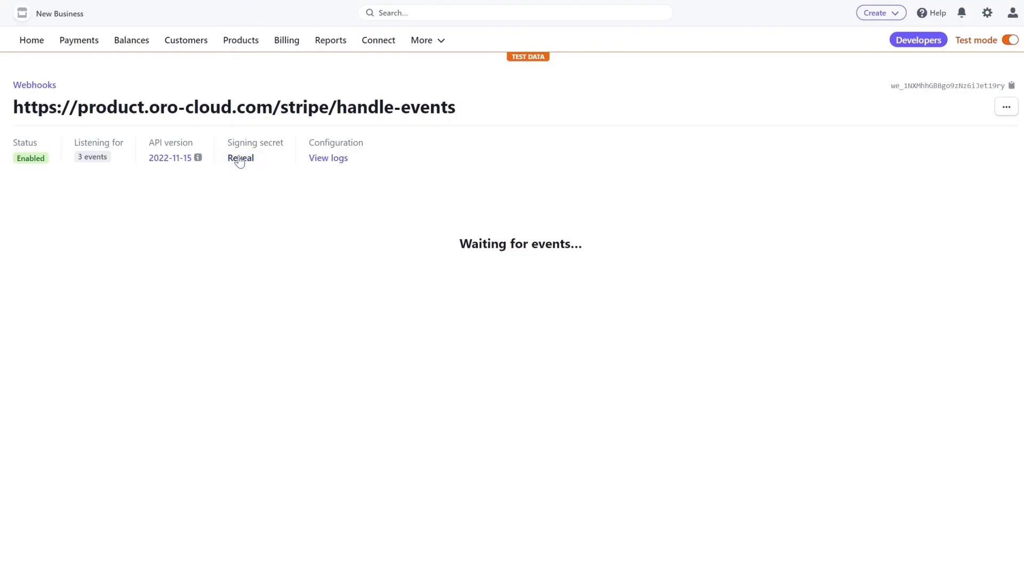
left_click(240, 159)
double_click(239, 159)
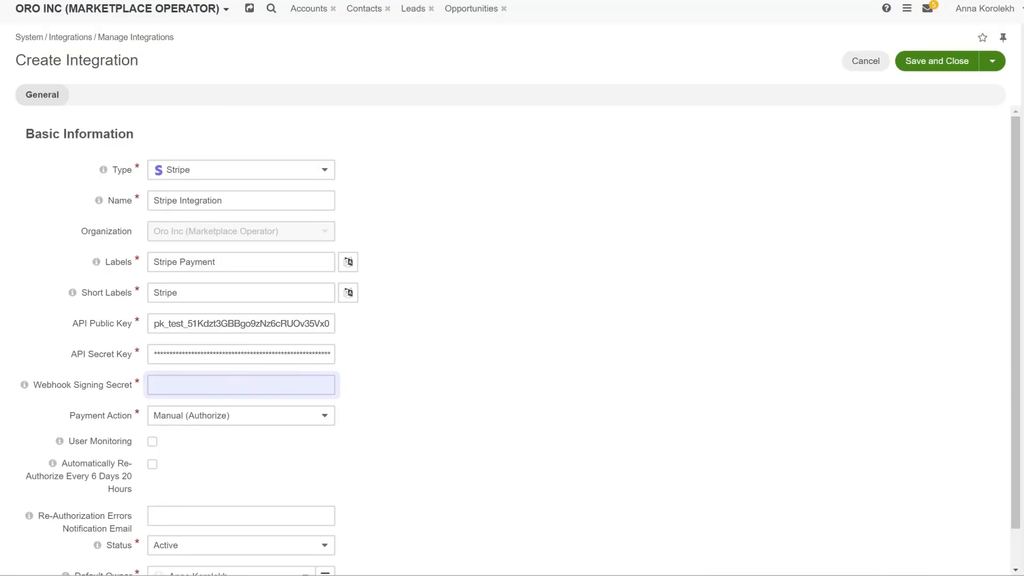
key("ctrl+v")
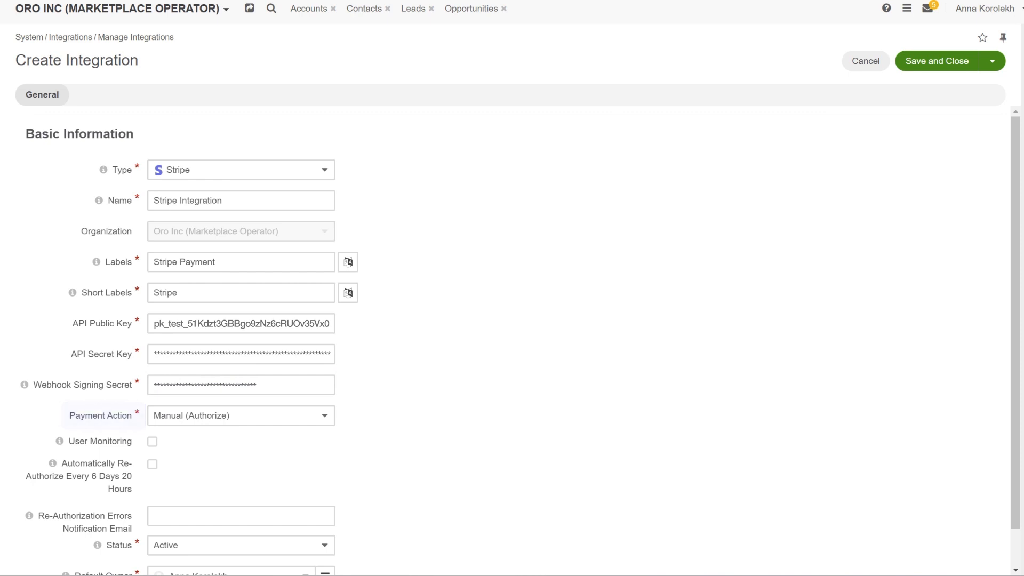
Keep Manual (Authorize), enable User Monitoring and auto re-authorization, add a notification e-mail, and save
left_click(324, 417)
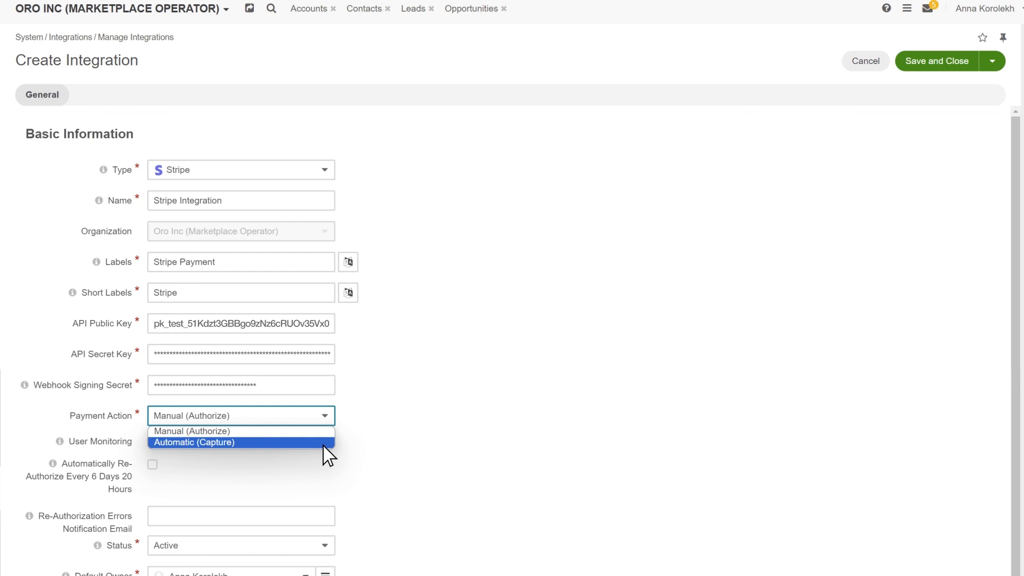
left_click(298, 452)
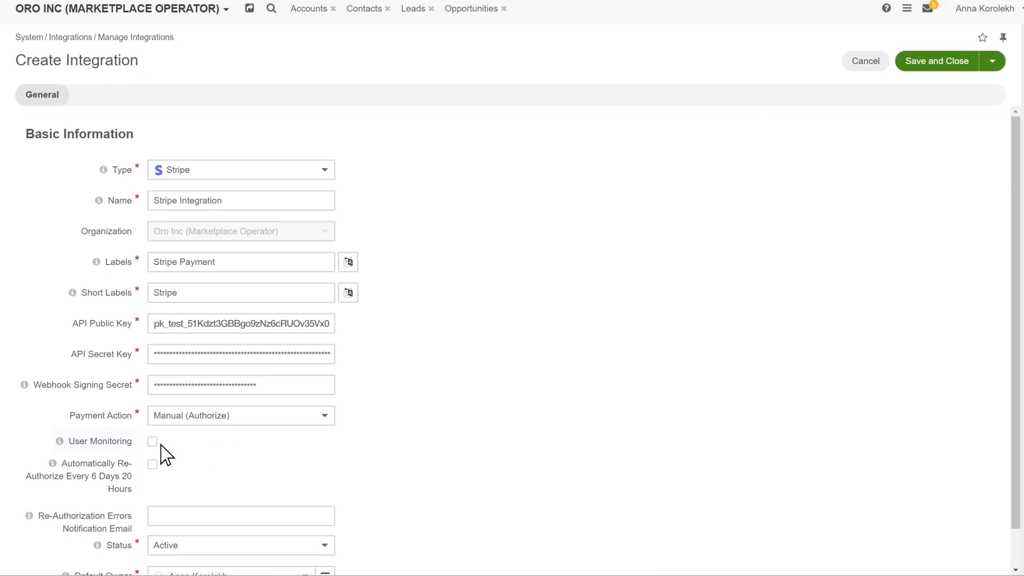
left_click(152, 442)
mouse_move(122, 441)
left_click(154, 466)
type("test@email.com")
left_click(960, 63)
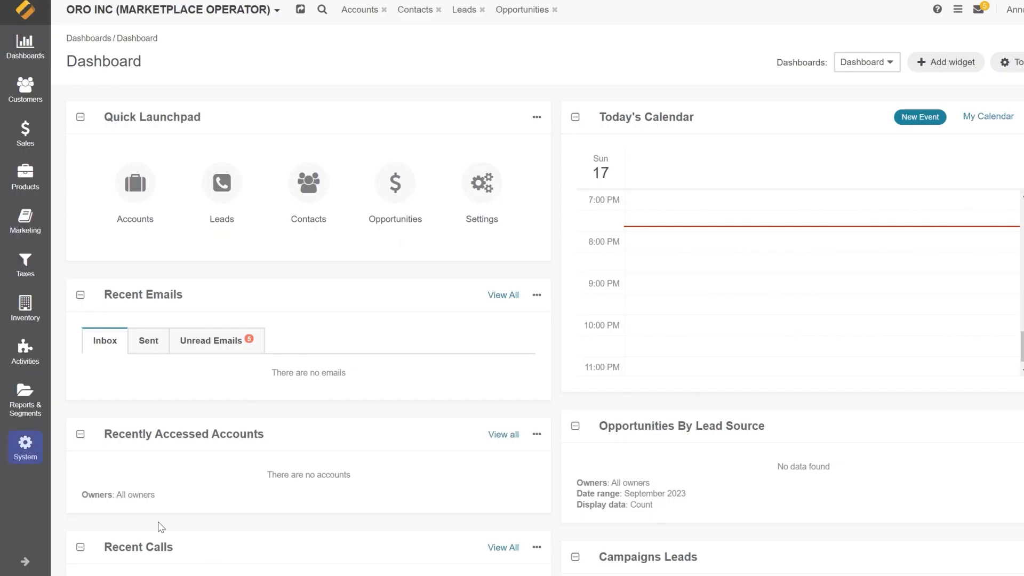
Edit the Default payment rule to add Stripe Payment as a payment method and save it
left_click(25, 445)
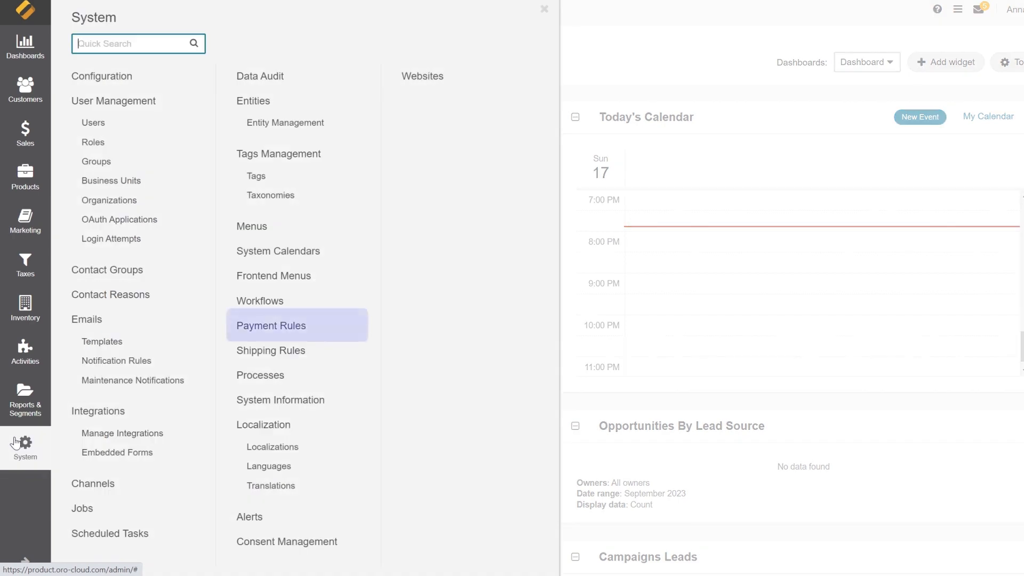
left_click(286, 328)
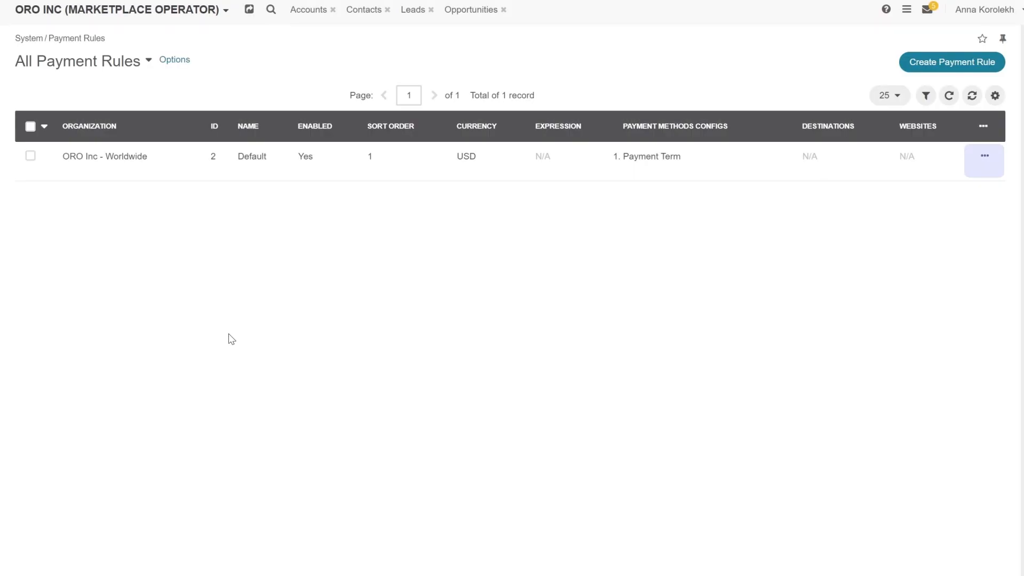
mouse_move(985, 155)
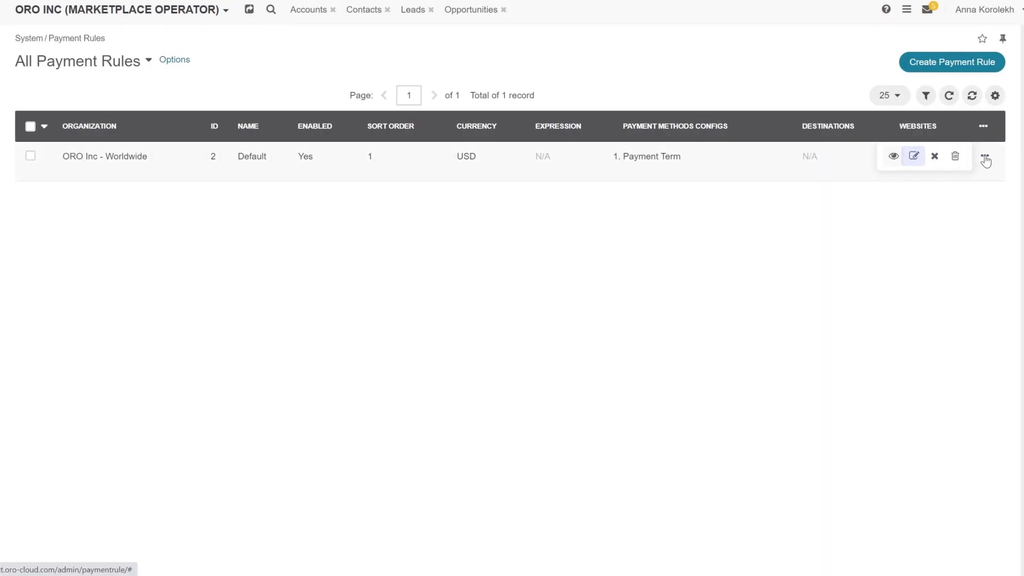
left_click(913, 156)
left_click_drag(1017, 158, 1016, 299)
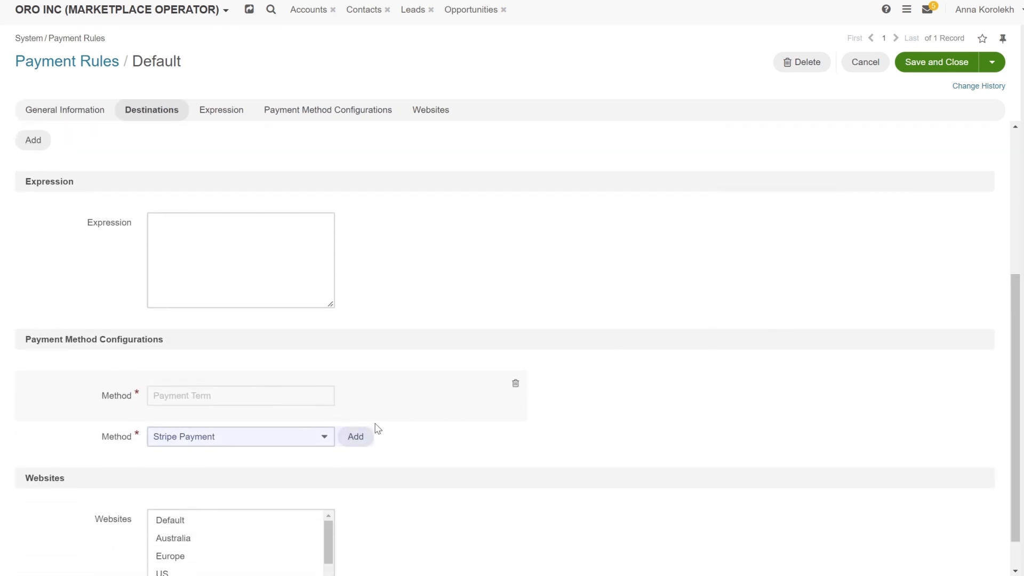
left_click(354, 437)
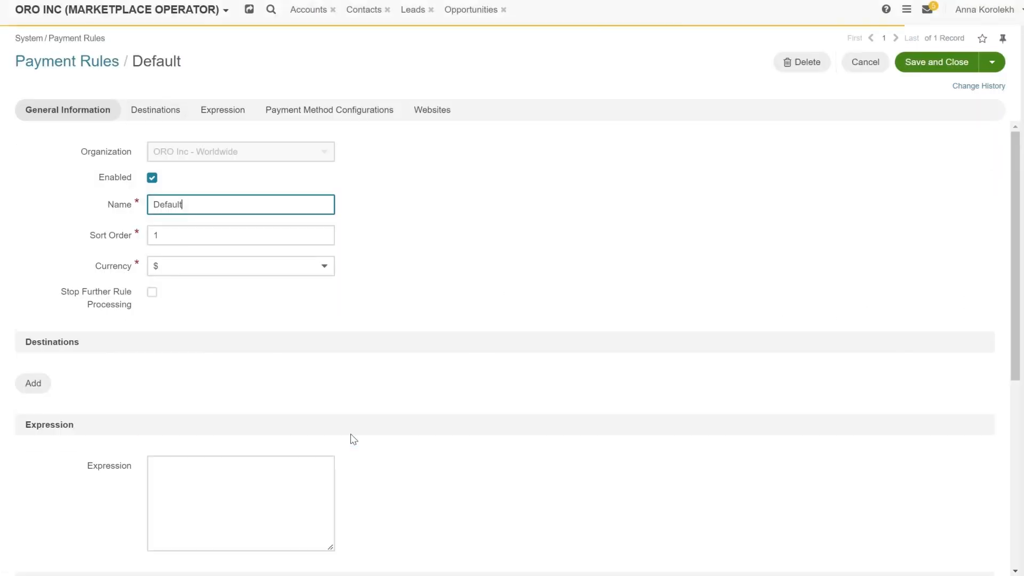
left_click(932, 61)
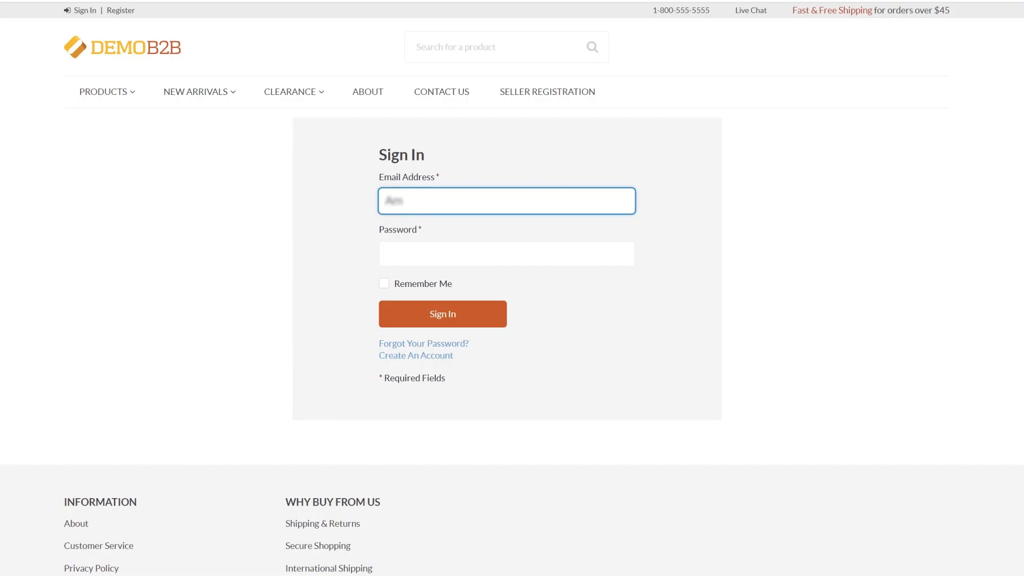
Sign in to the storefront with the customer's e-mail and password
type("ndaPCole@example.org")
key("Tab")
type("********************")
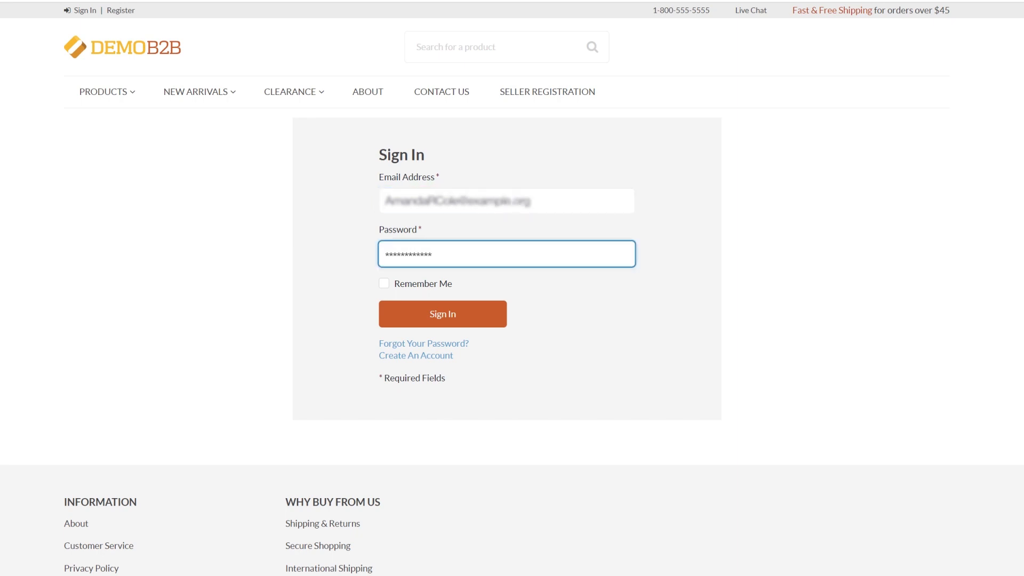
key("Return")
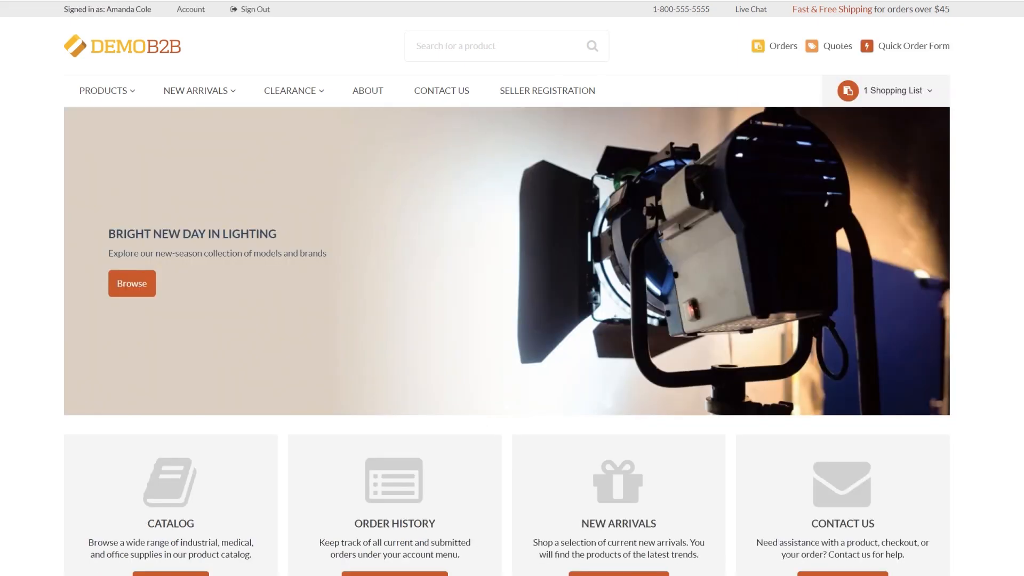
Open the 4-item shopping list's details and create an order from it
left_click(898, 105)
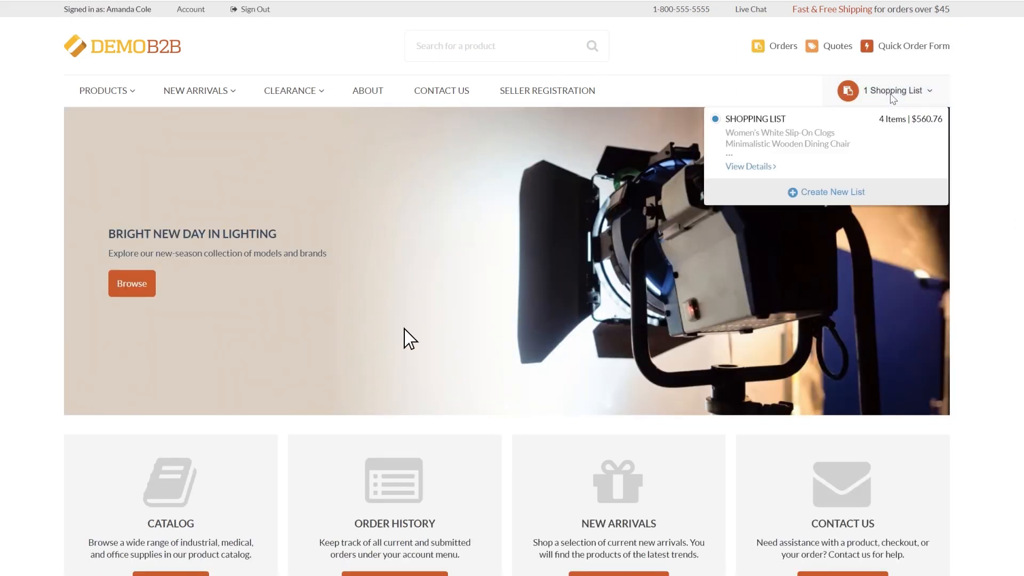
left_click(756, 168)
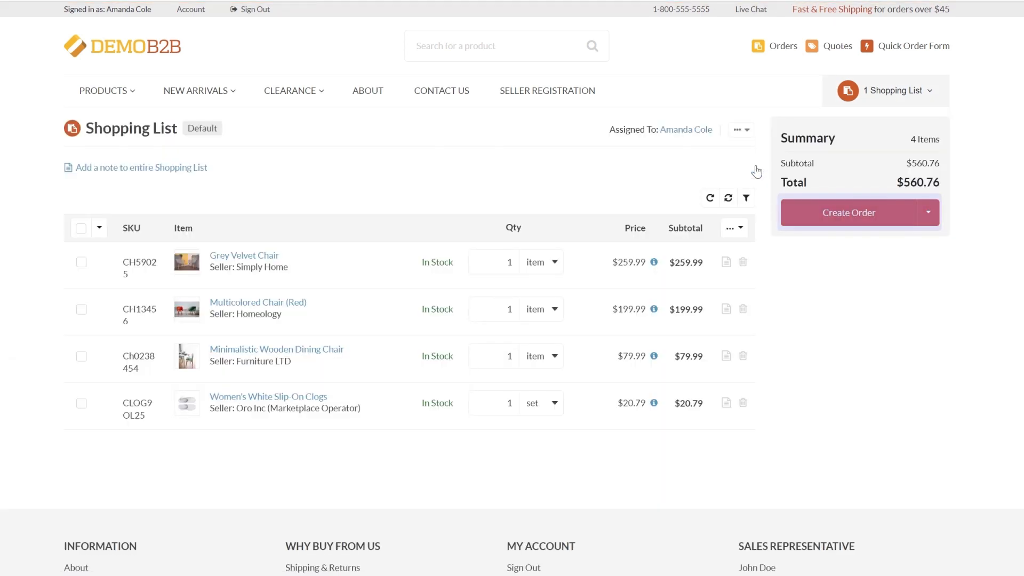
left_click(844, 217)
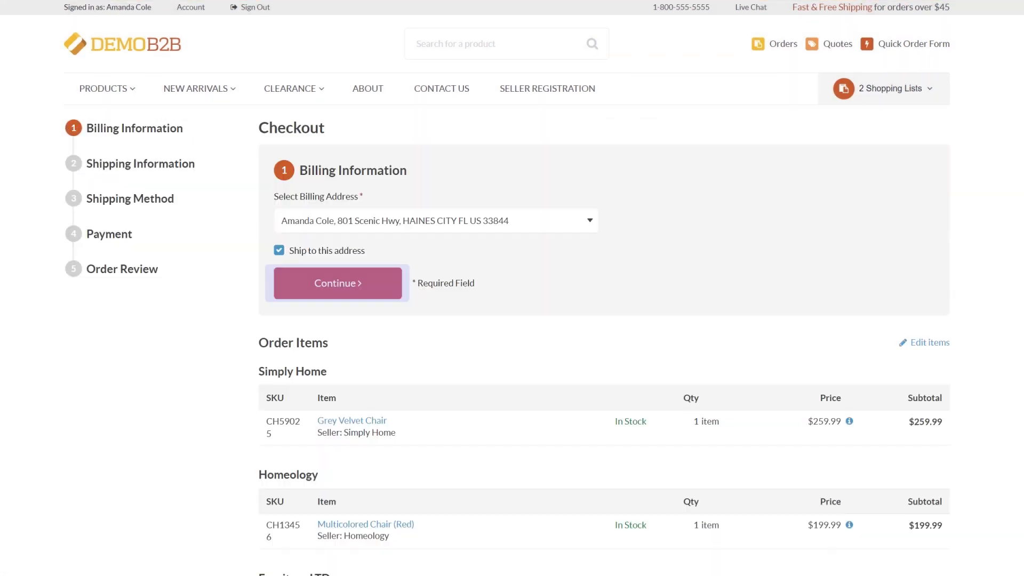
Accept the billing and shipping details and choose Stripe Payment as the payment method
left_click(338, 283)
left_click(338, 206)
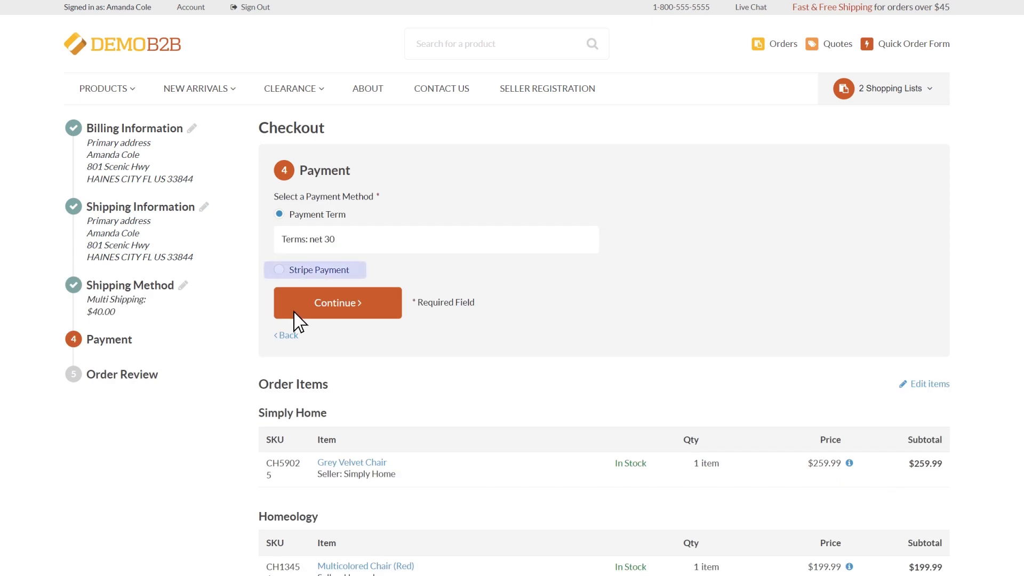
left_click(367, 285)
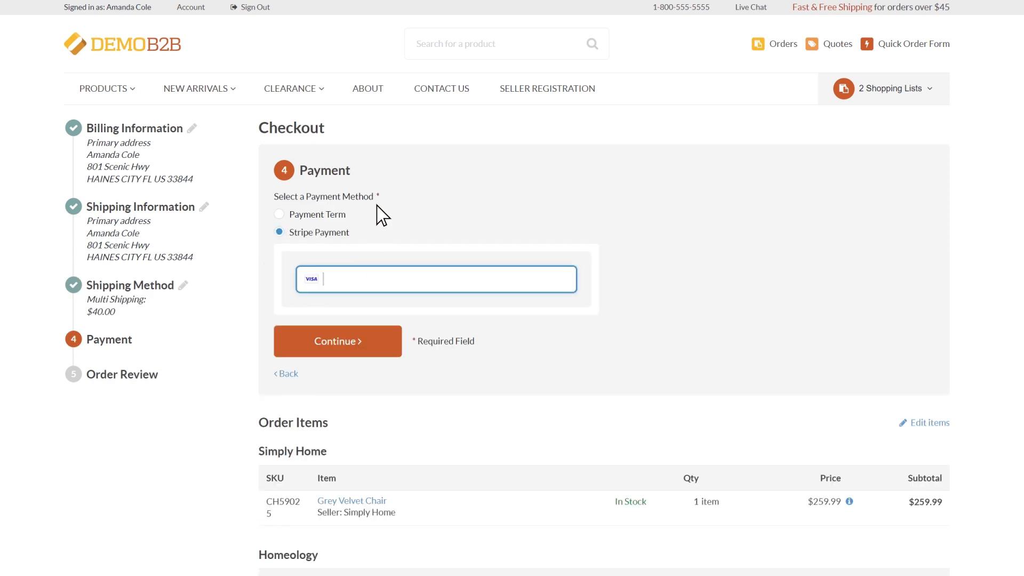
Enter the Stripe 4242 test card, expiry 04/24, and submit the $600.76 order from Order Review
type("4242 4242 4242 4242 04 / 24 242 42424")
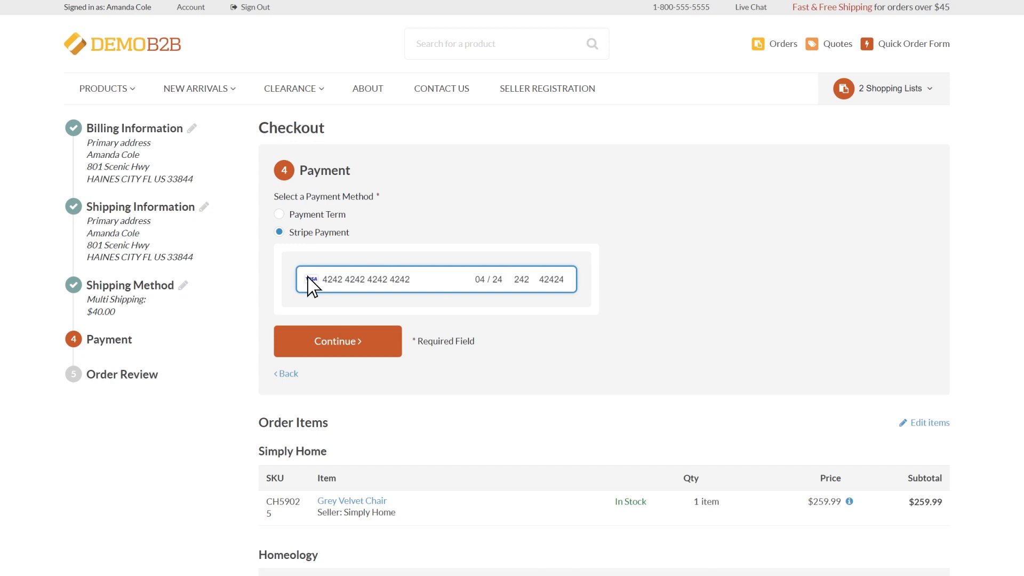
key("Return")
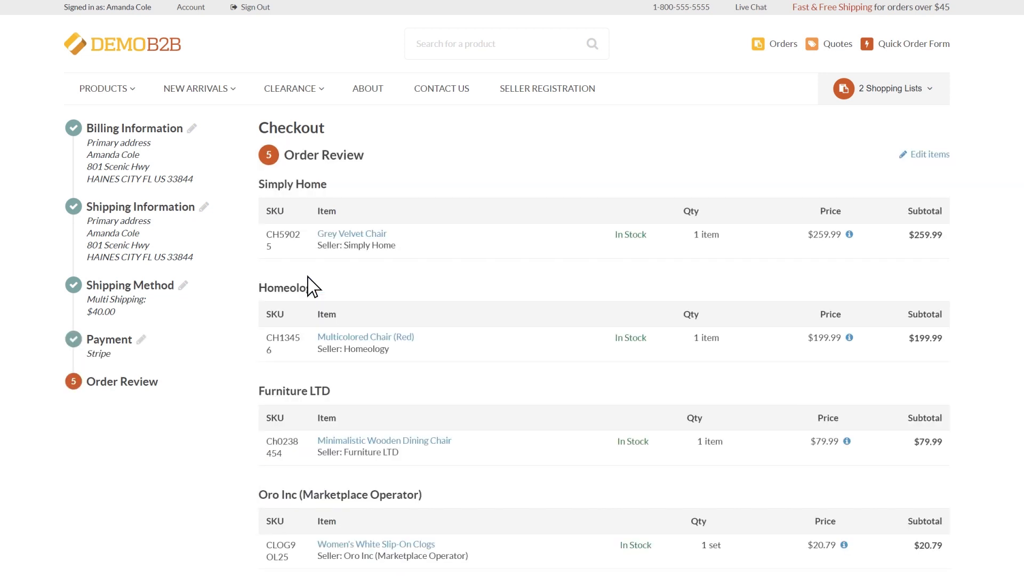
scroll(308, 277, "down", 8)
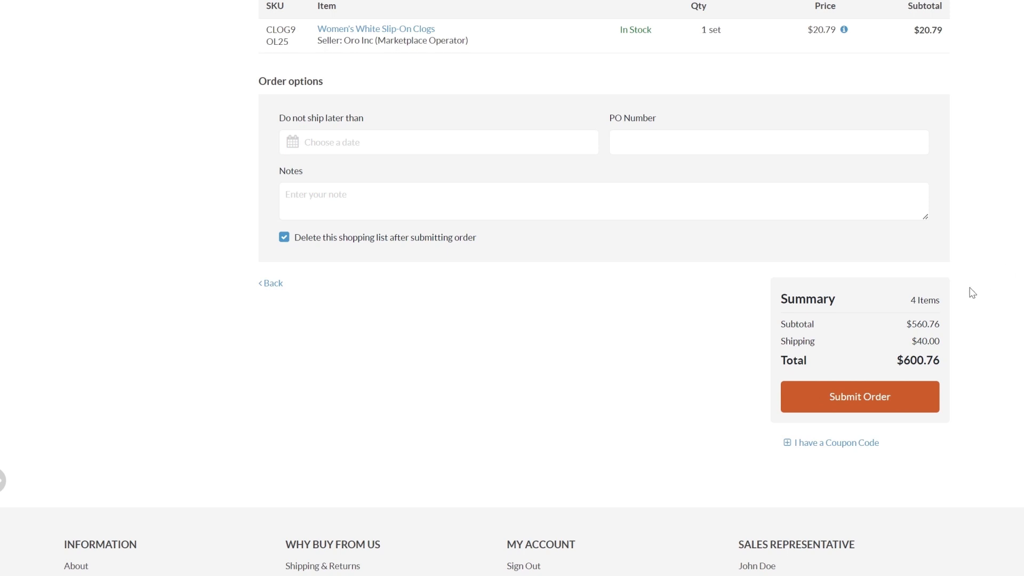
left_click(866, 399)
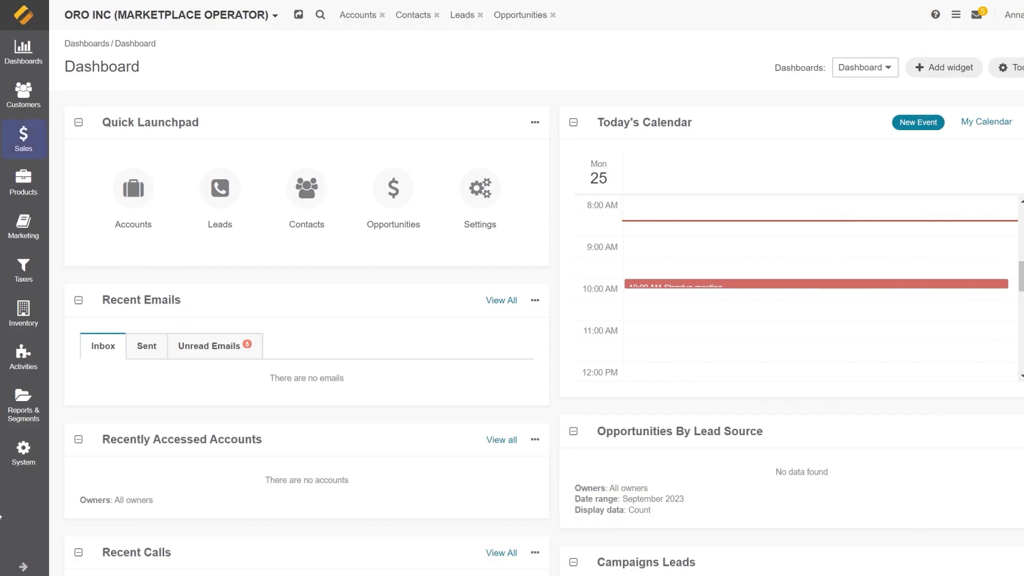
Open the $600.76 Stripe Payment order from Sales > Orders and view its Sub-Orders Payment History
left_click(23, 140)
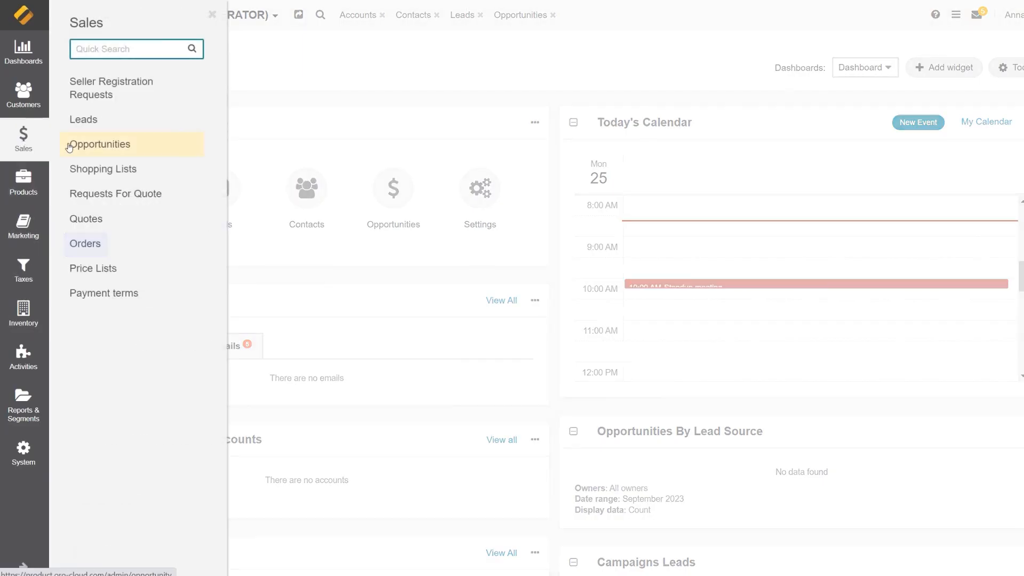
left_click(100, 244)
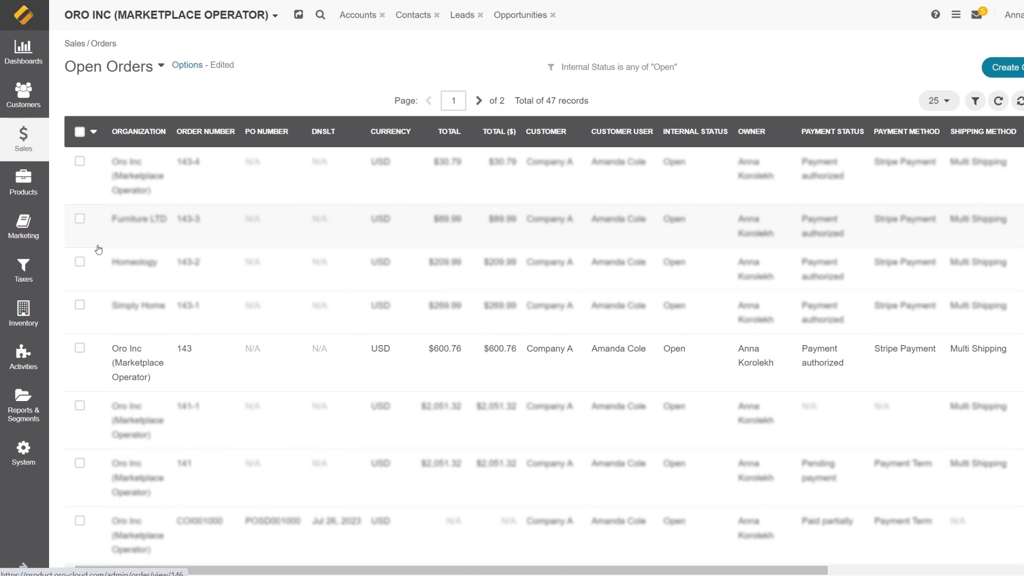
left_click(529, 361)
scroll(544, 230, "down", 1)
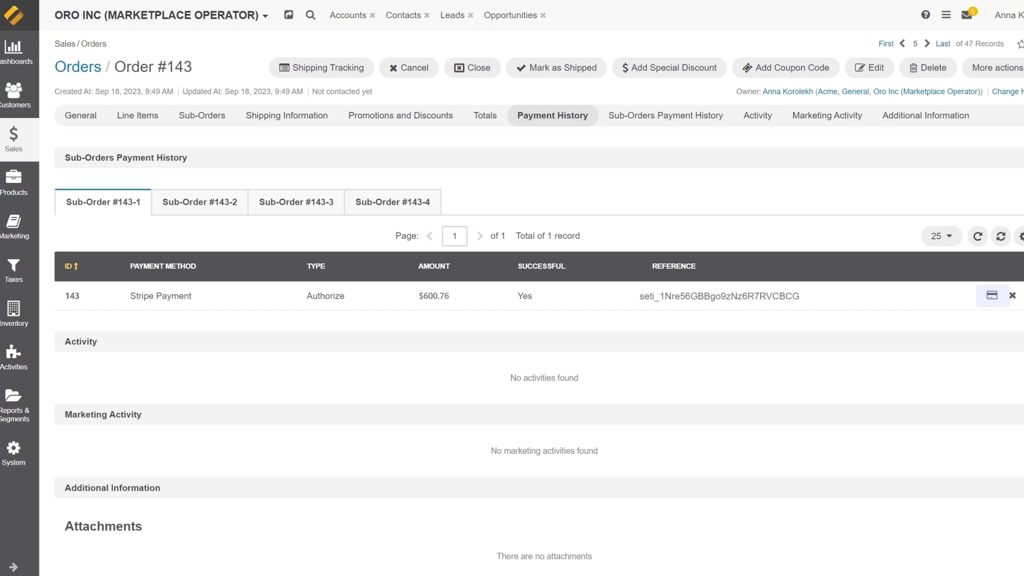
Charge the customer $600.76 on the authorized Stripe payment of Order #143
left_click(992, 296)
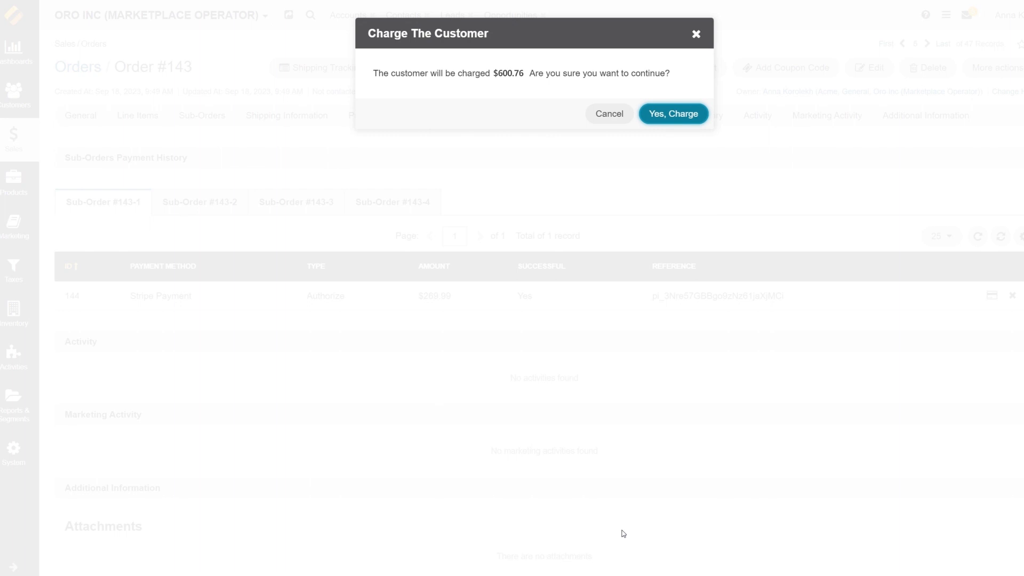
left_click(663, 115)
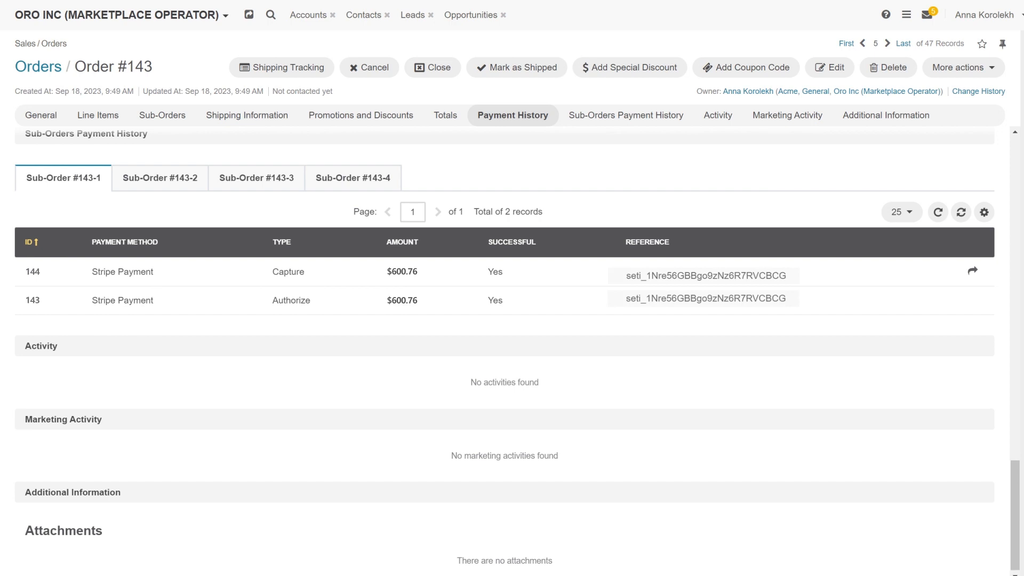
Refund $50 of the captured payment with the note 'Partial Refund'
left_click(973, 272)
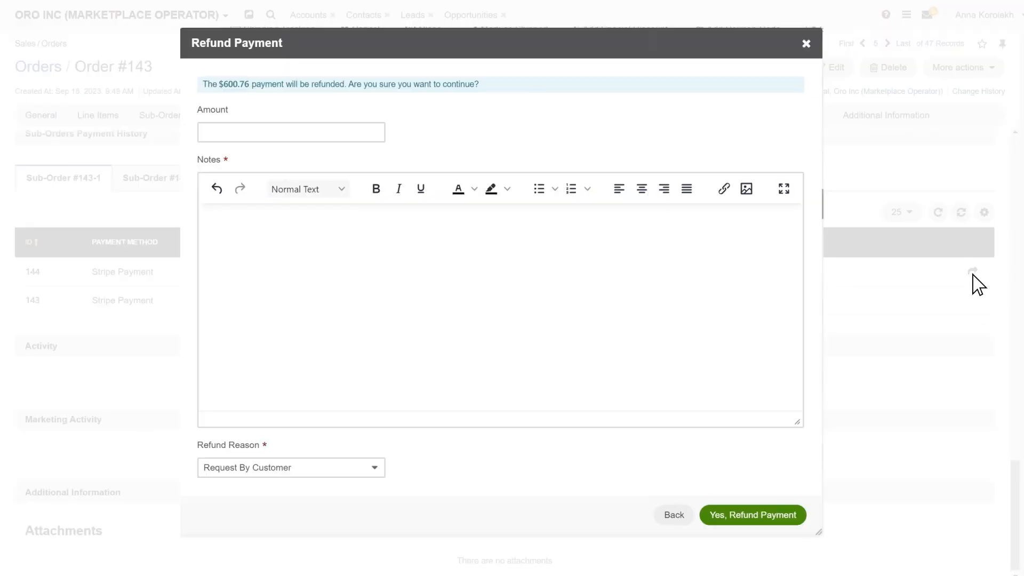
type("50")
type("Partial Refund")
left_click(760, 516)
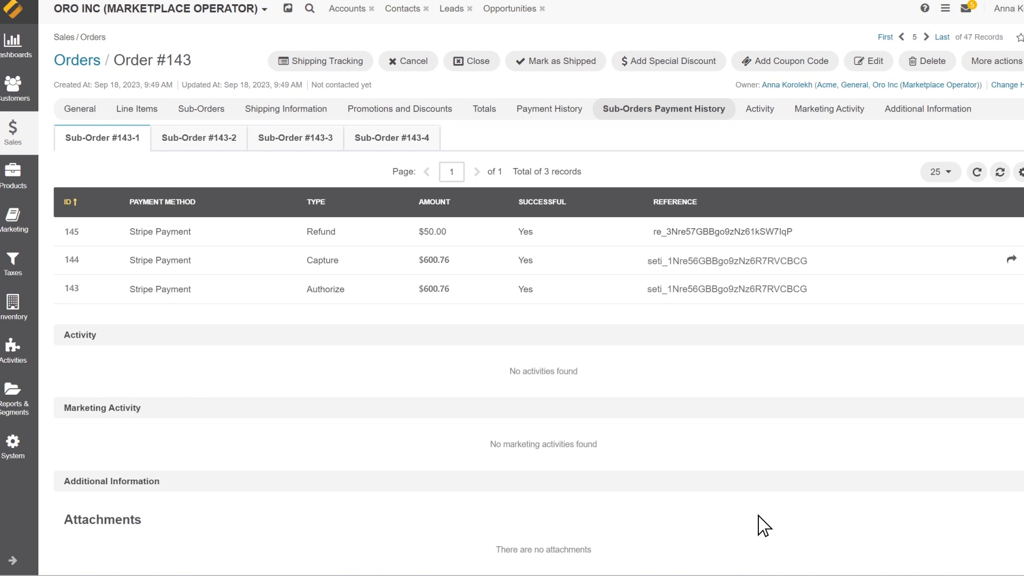
Refund the remaining $550.76 of the capture with the note 'Full Refund'
left_click(1012, 260)
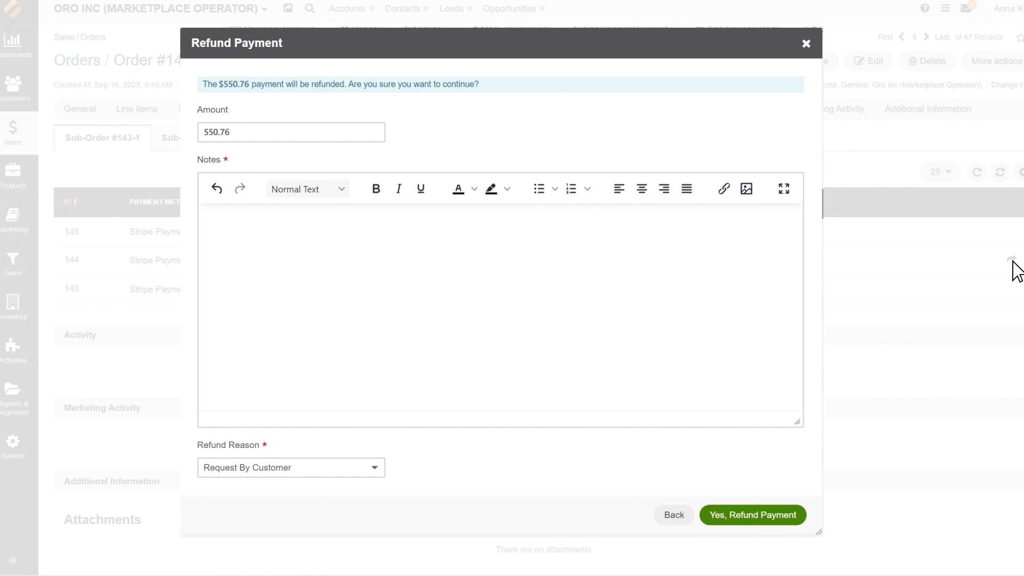
type("Full Refund")
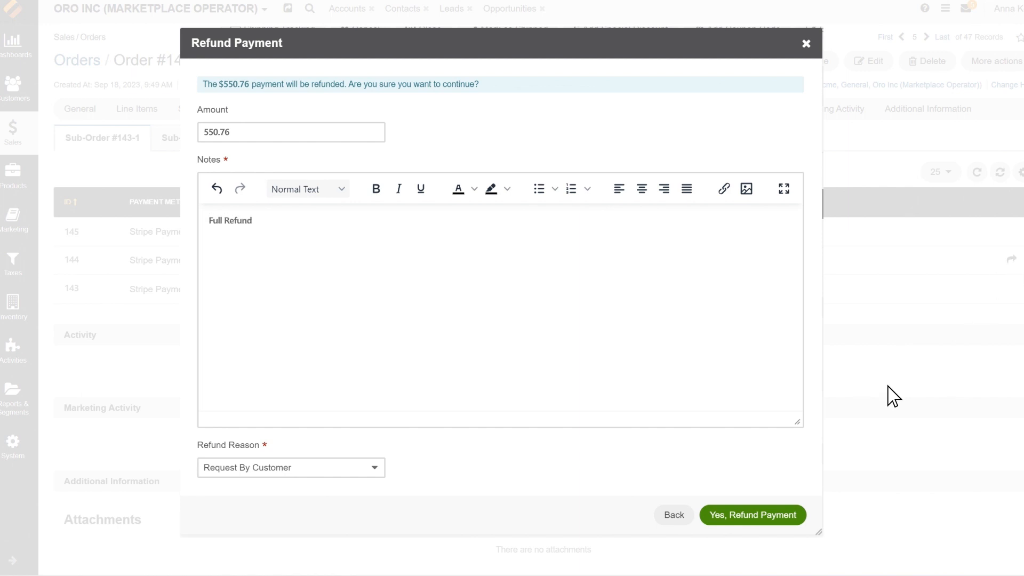
left_click(760, 523)
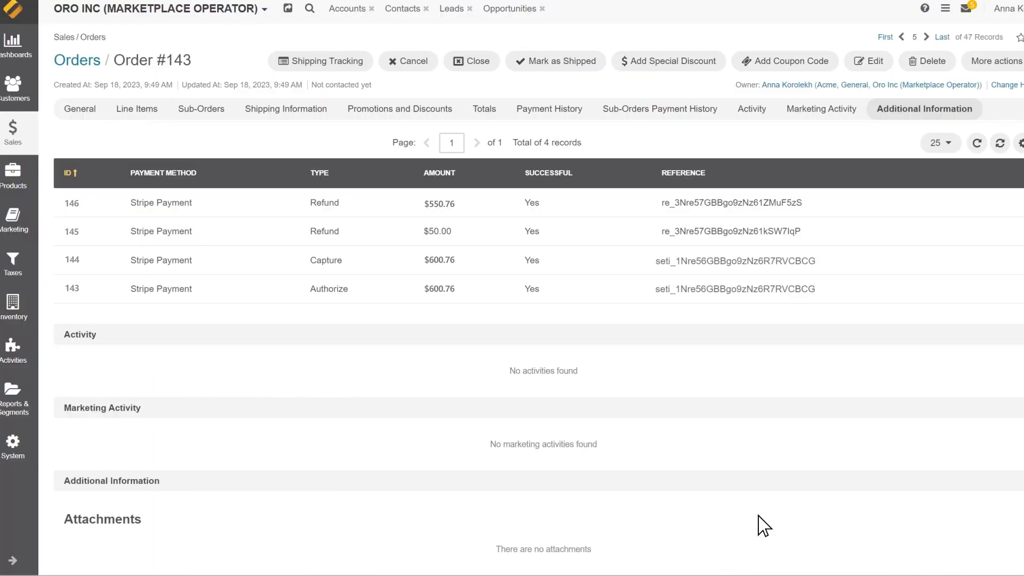